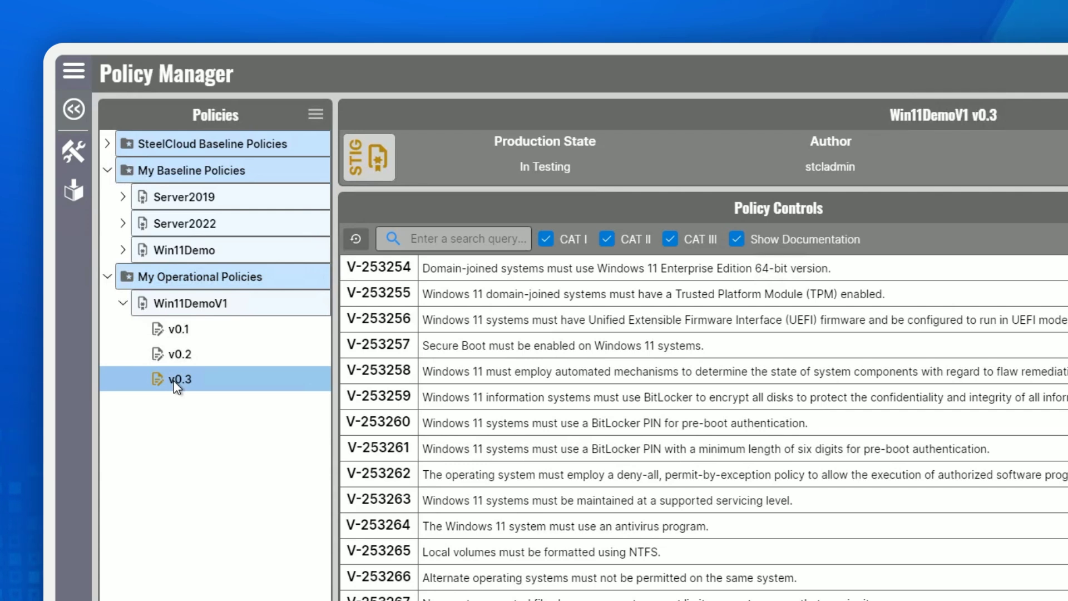
Open policy Win11DemoV1 v0.3 for editing, put control V-253260 into edit mode and clear its Scan Only option.
right_click(176, 385)
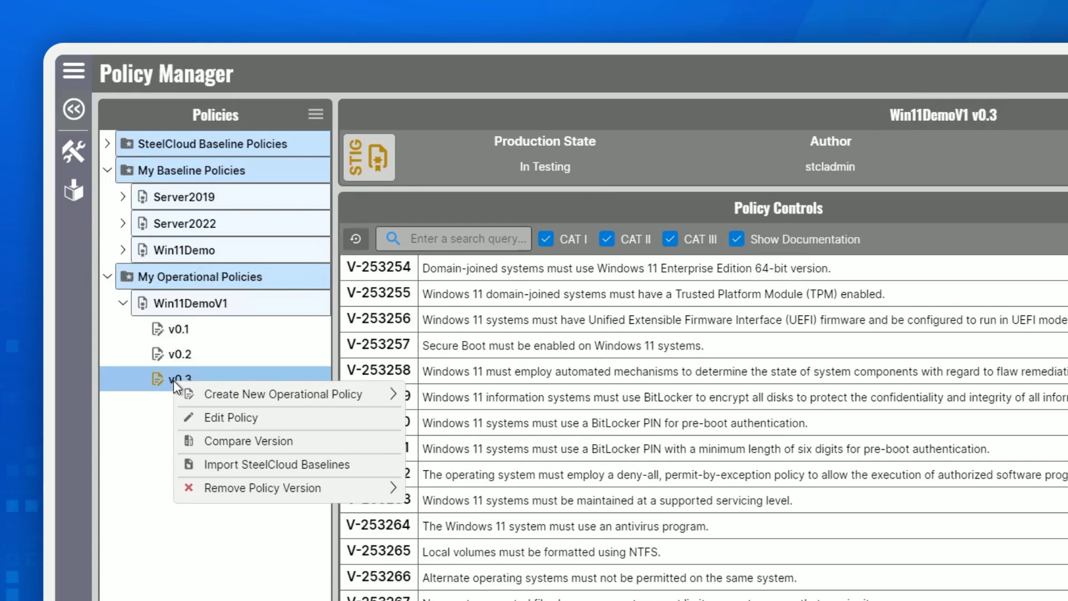
click(266, 418)
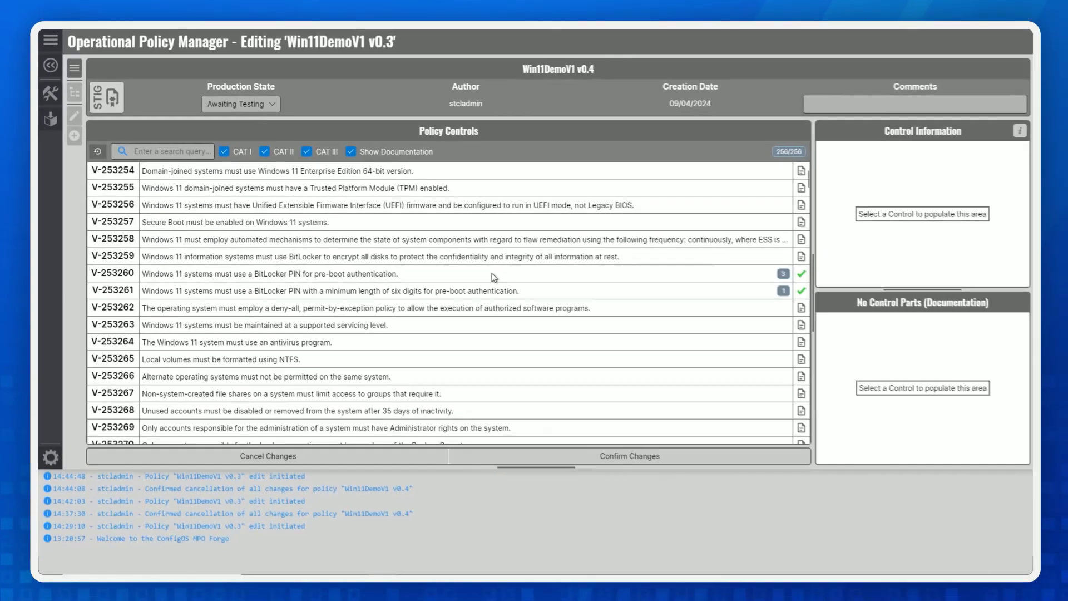
click(562, 317)
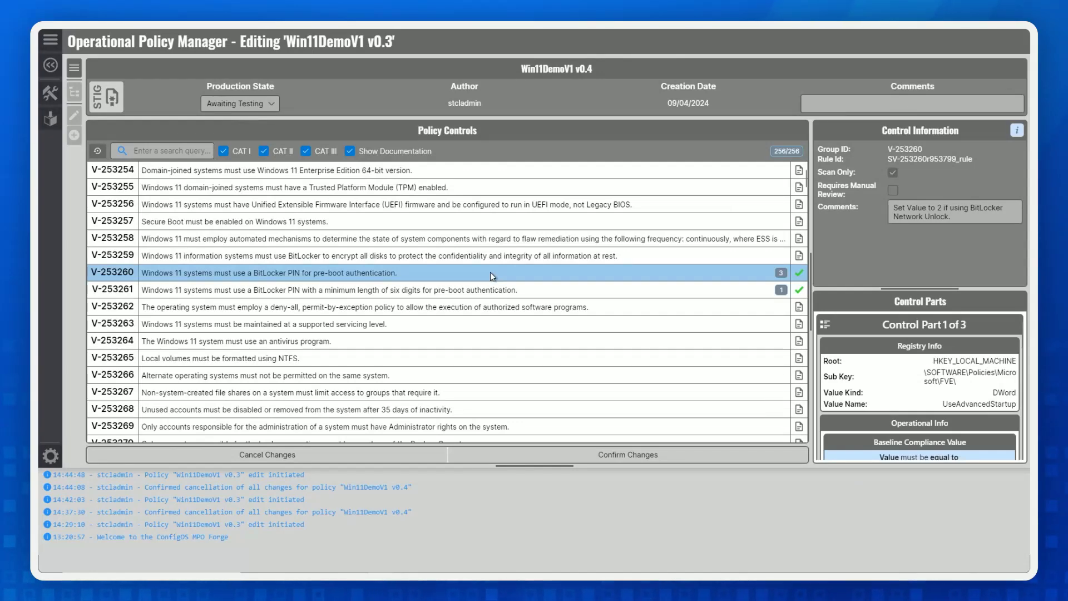
right_click(491, 276)
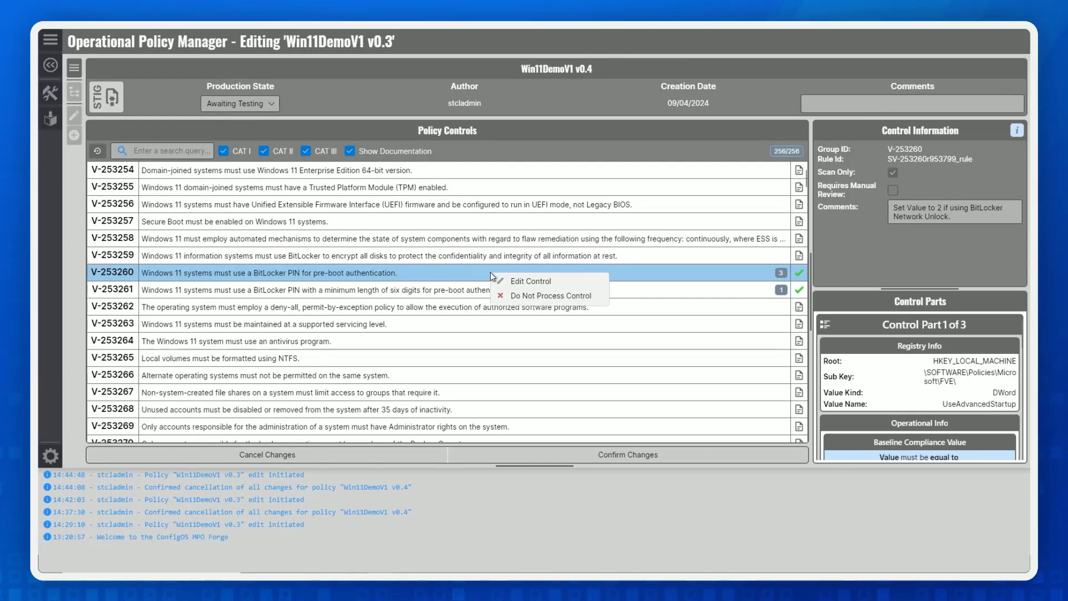
click(535, 282)
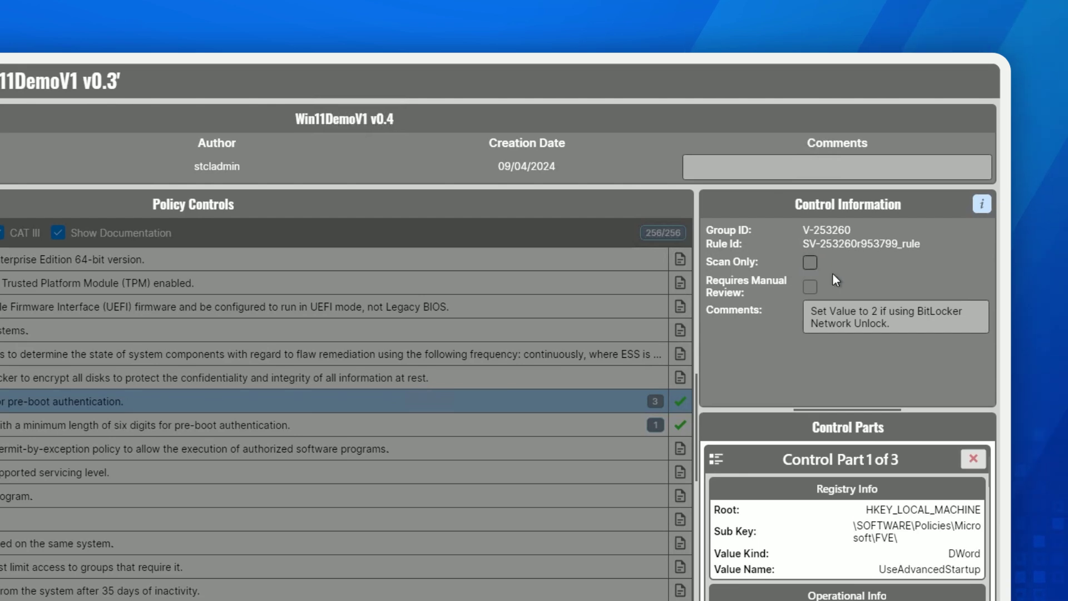
click(905, 325)
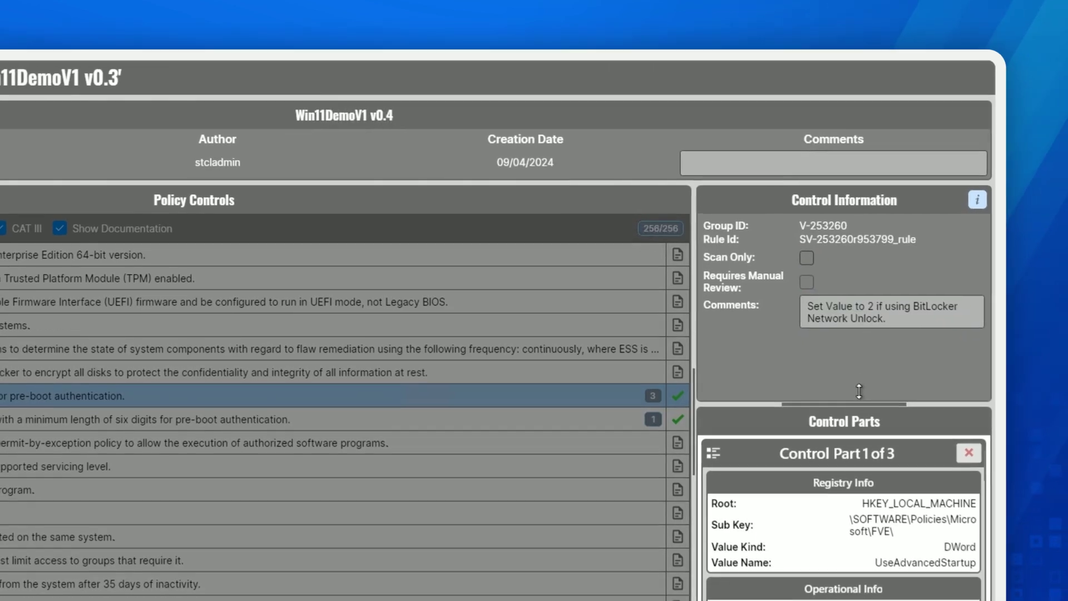
Enable a custom compliance value of Equal to 2 for Control Part 1 of V-253260 and confirm the control edit.
drag(817, 410, 817, 194)
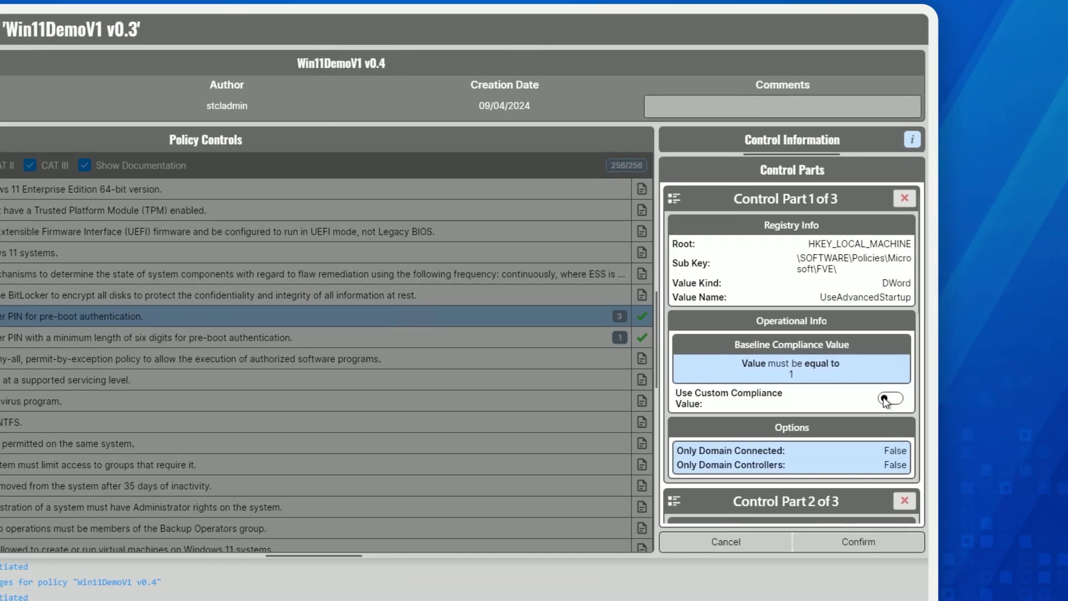
click(890, 398)
click(839, 446)
click(819, 467)
text(2)
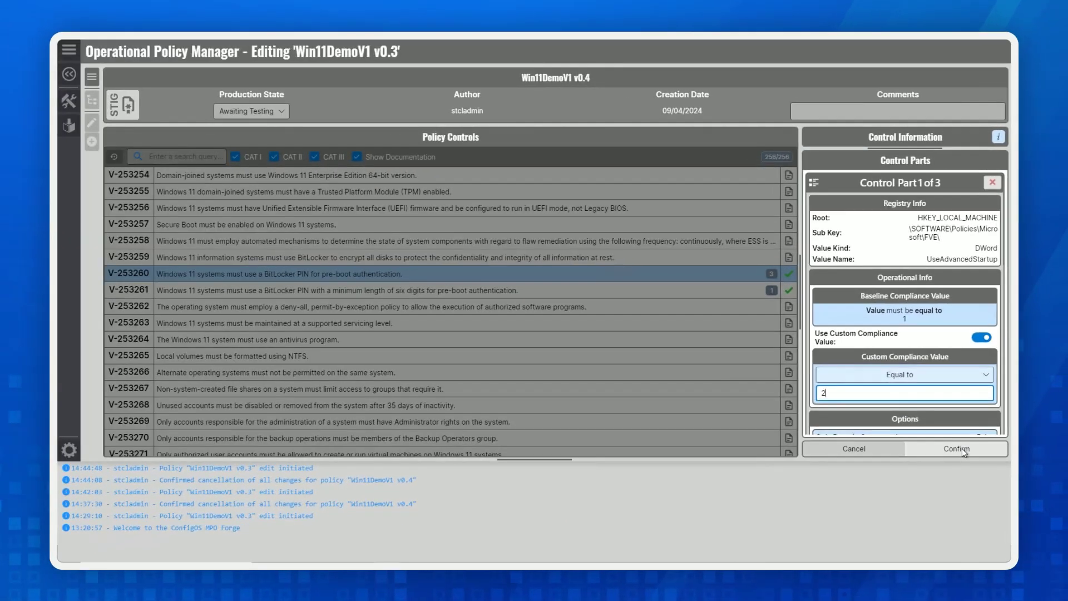
click(962, 448)
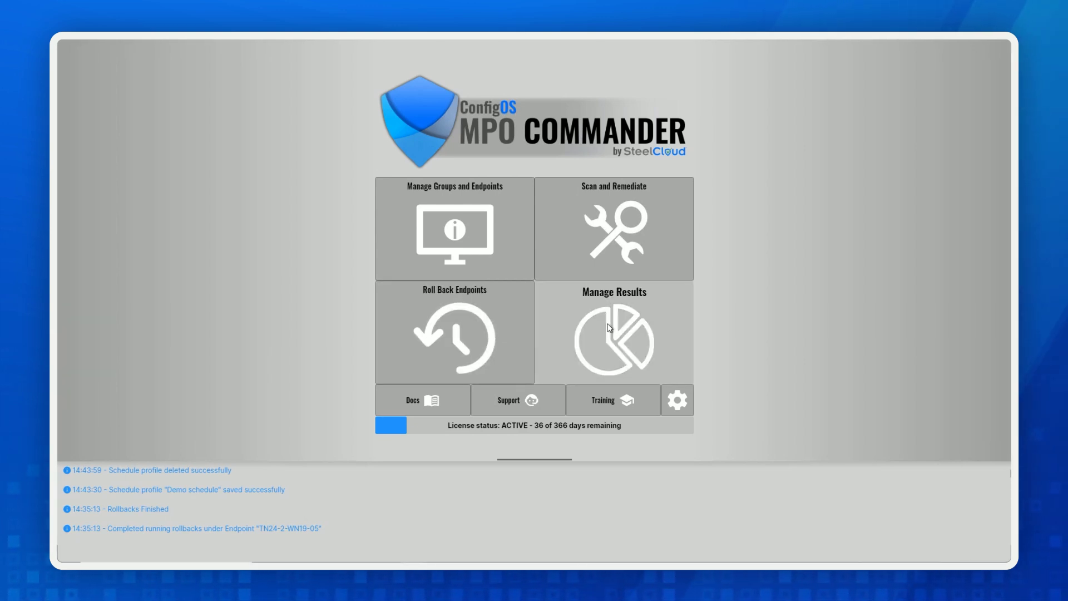
In MPO Commander's Schedule Profile Manager, add a new schedule profile named "Demo schedule".
click(677, 401)
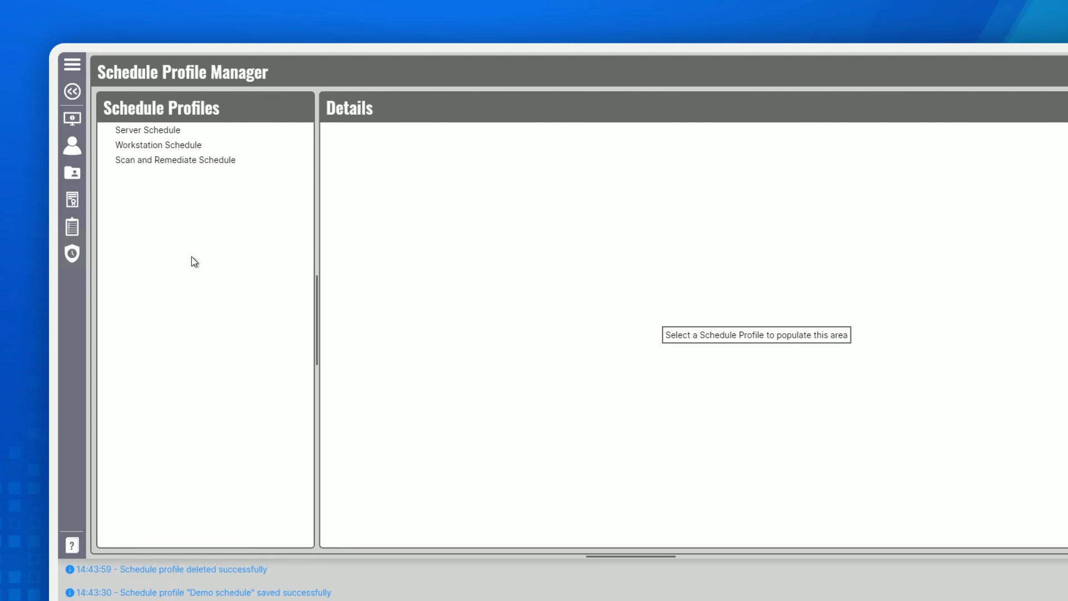
right_click(192, 256)
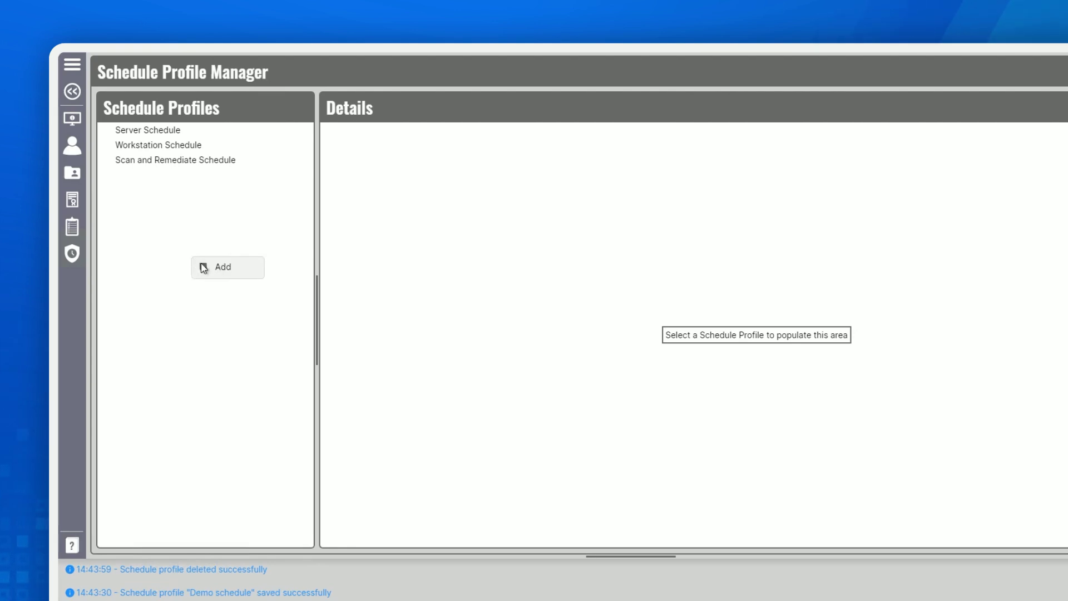
click(209, 266)
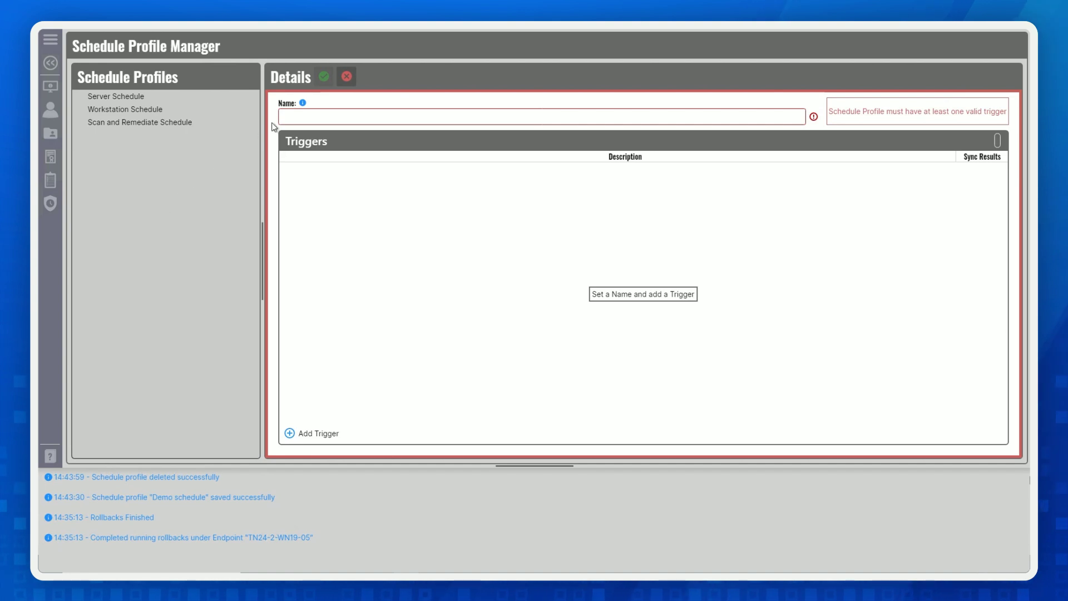
click(342, 119)
text(Demo s)
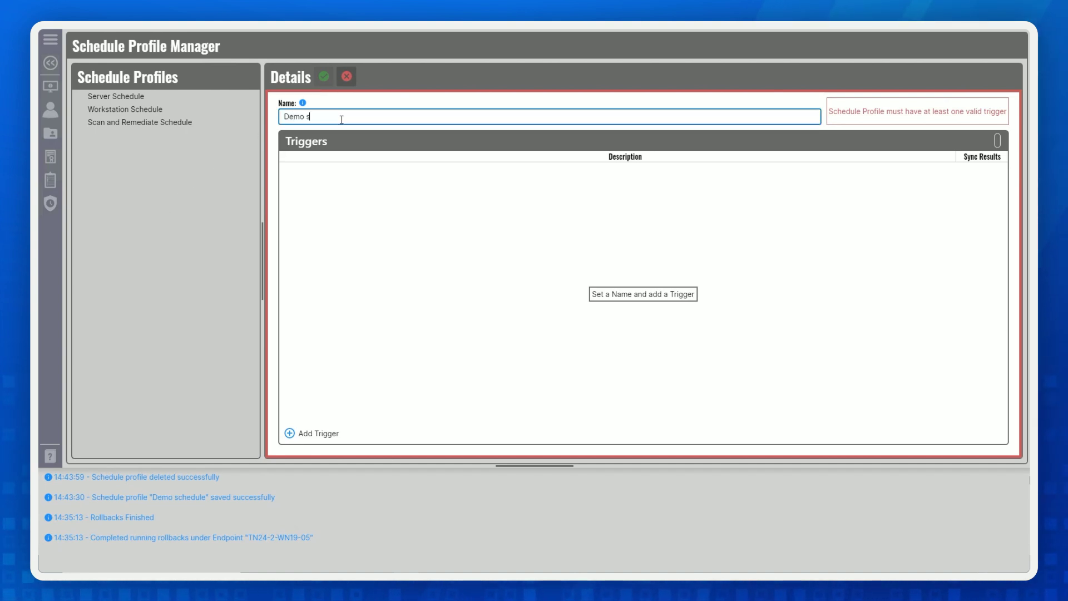
text(chedule)
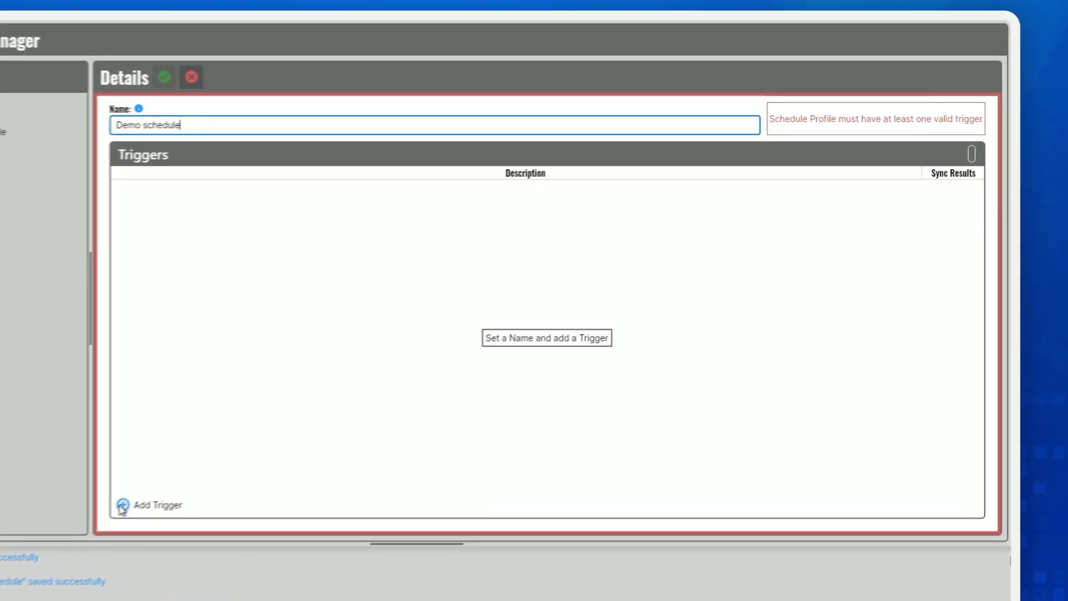
Add a trigger to the schedule profile with Remediate mode, the On Schedule event and a frequency in days.
click(95, 518)
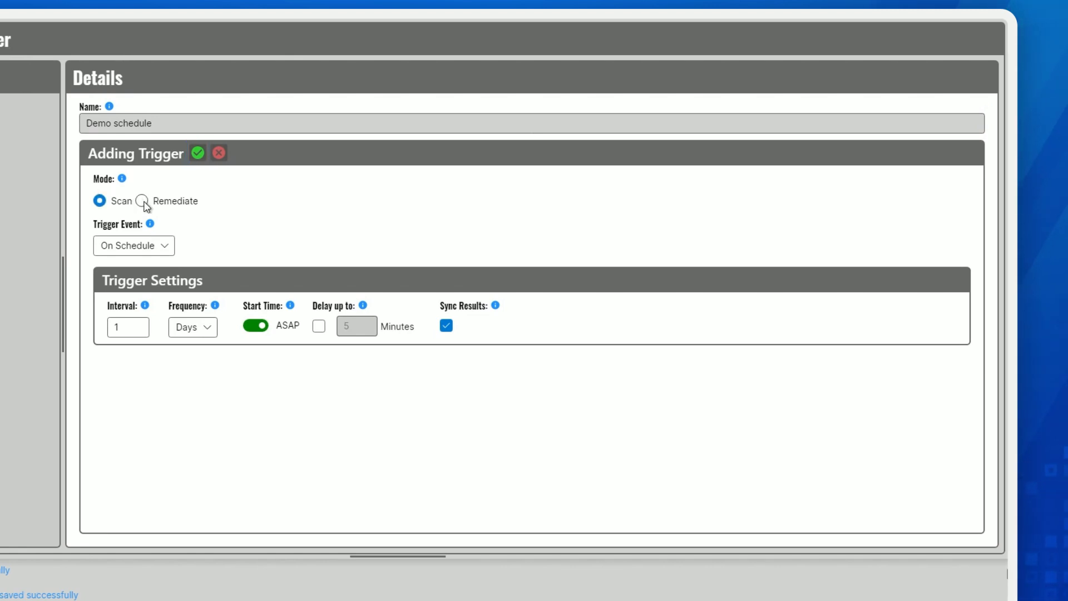
click(148, 251)
click(131, 267)
click(189, 327)
click(187, 384)
Replace the ASAP start with 9/23/2024 2:45 AM, accept the trigger and save the schedule profile.
click(251, 327)
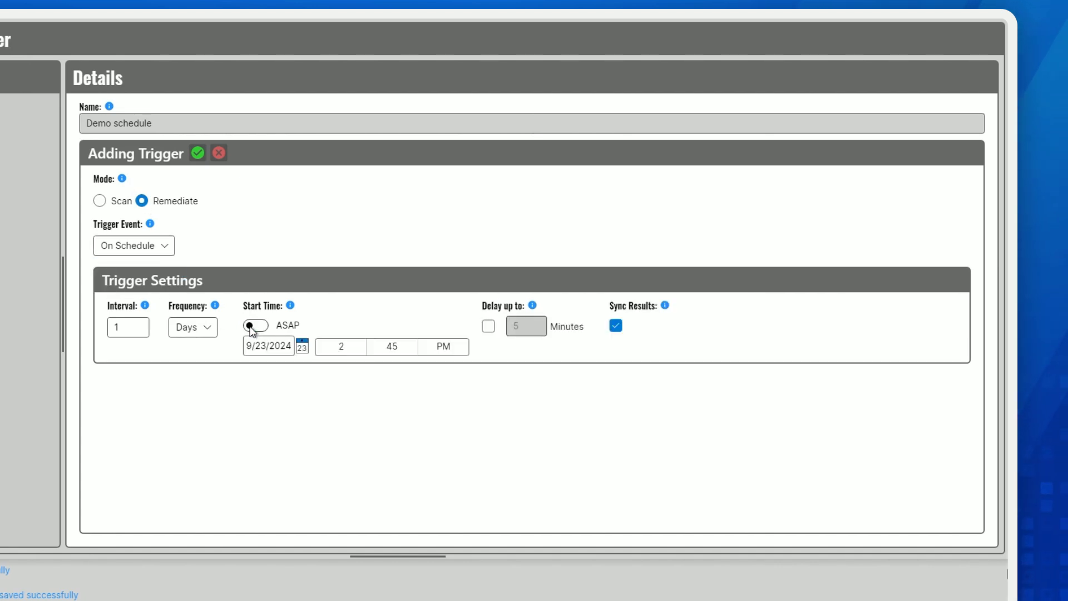
click(442, 346)
click(443, 317)
click(352, 474)
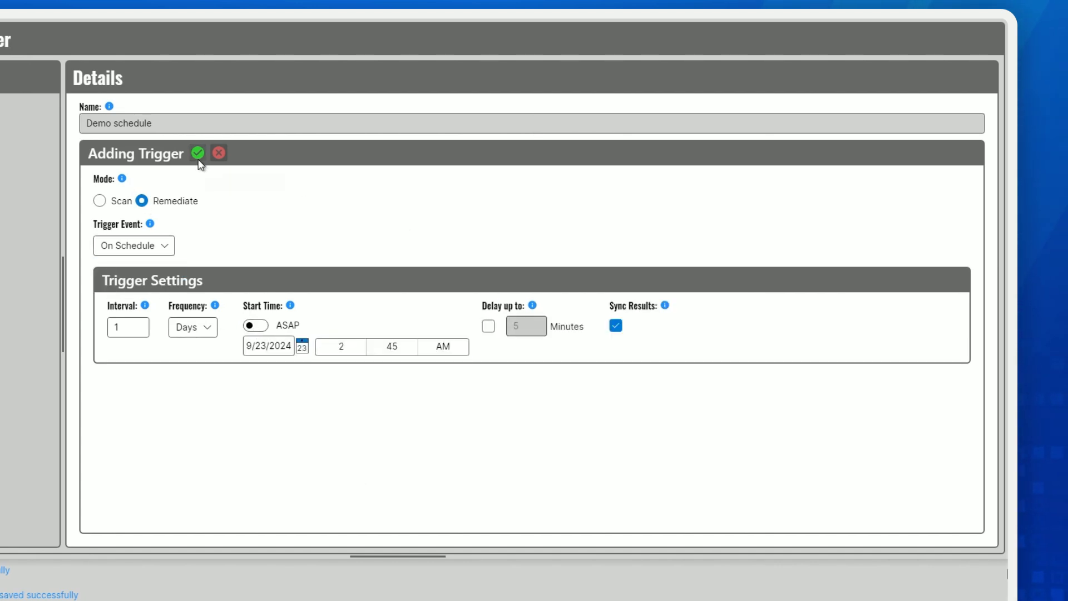
click(198, 154)
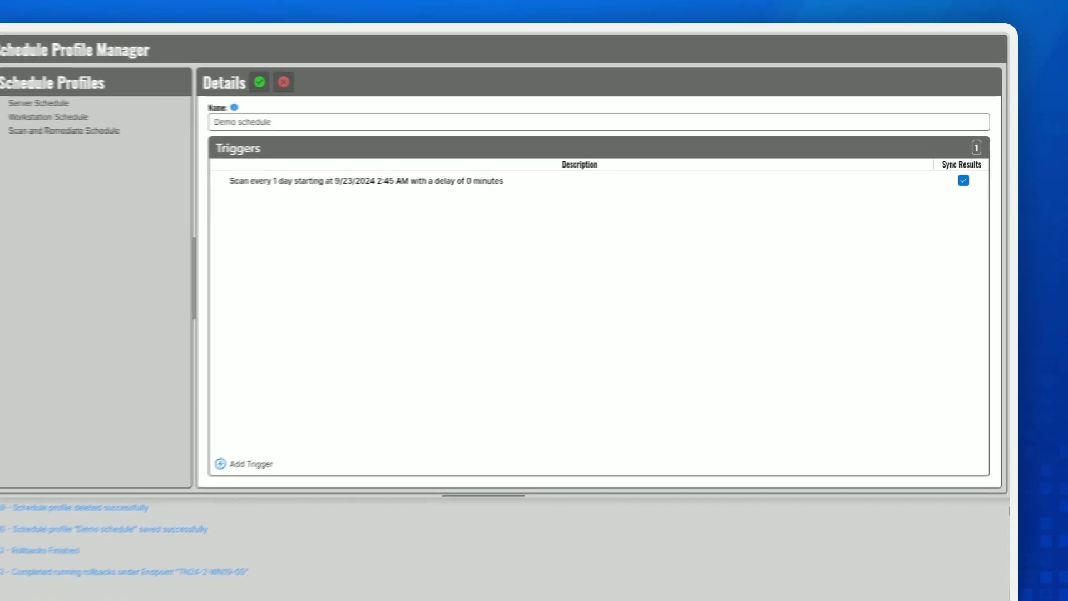
click(333, 86)
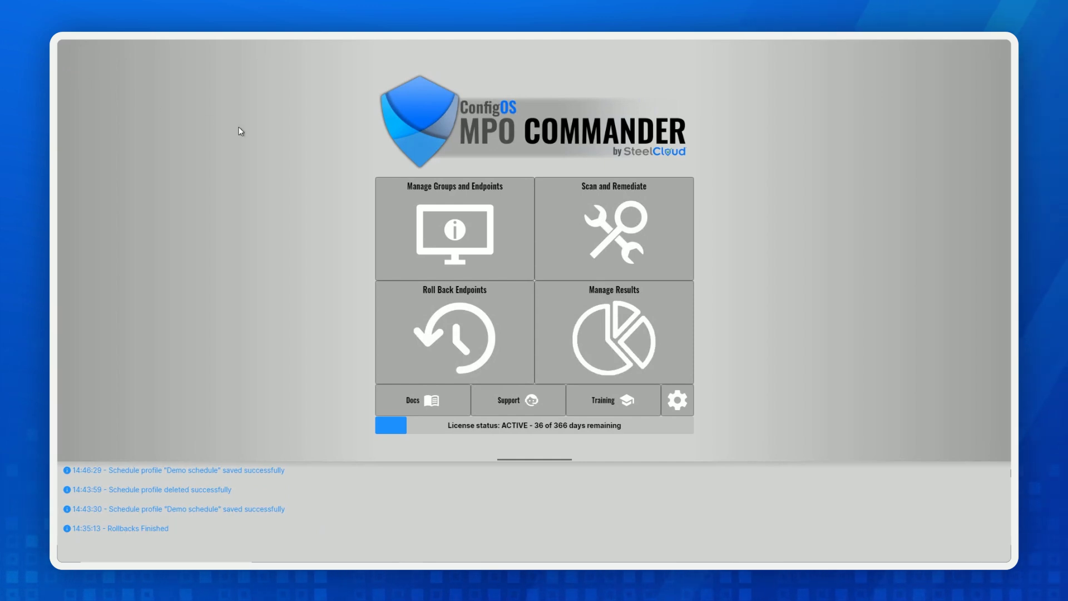
Open group and endpoint management, view the Server 2019 group's setup and check the entire Environment group.
click(414, 210)
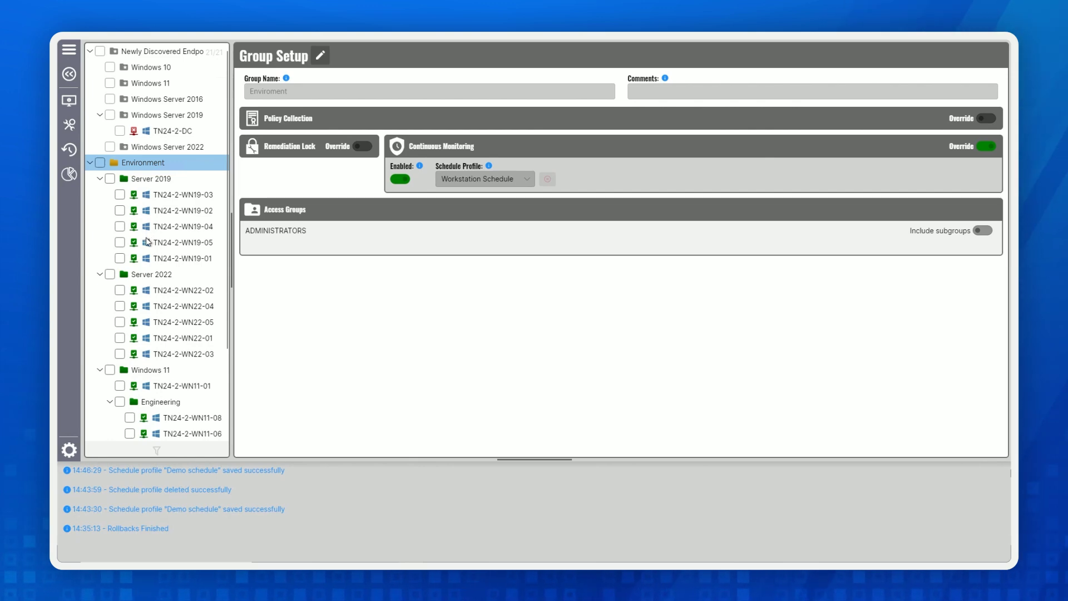
click(136, 179)
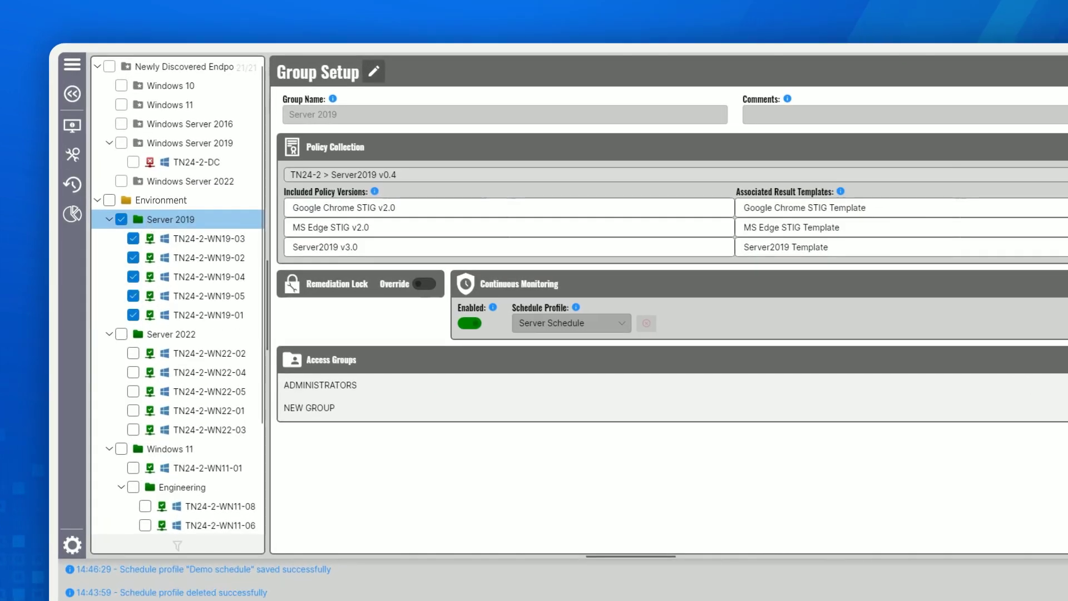
click(109, 200)
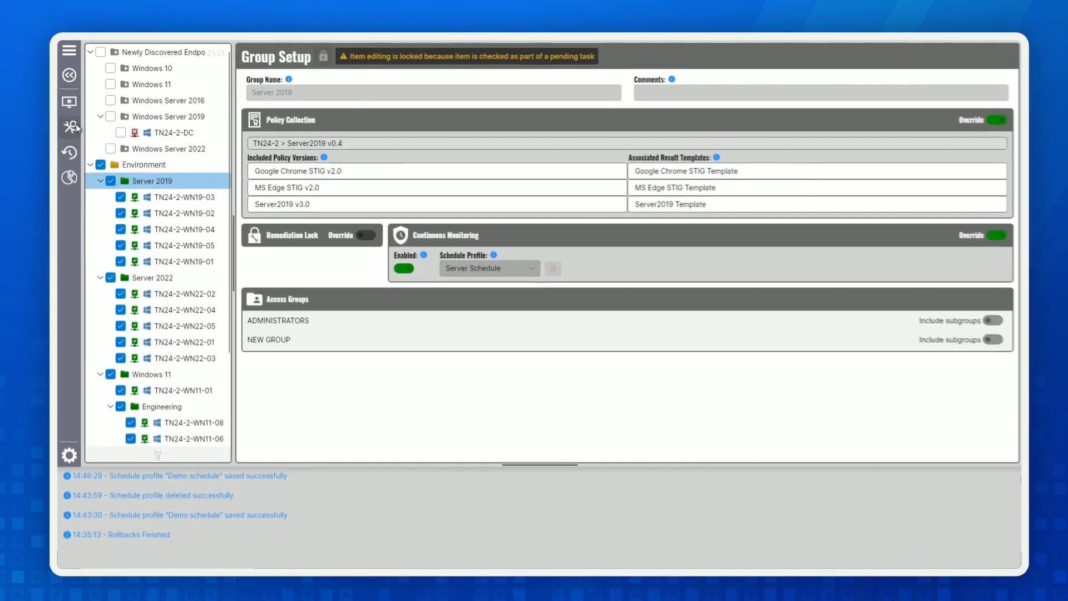
Run the Scan and Remediate job on the checked endpoints and review the control results for TN24-2-WN11-01.
click(72, 155)
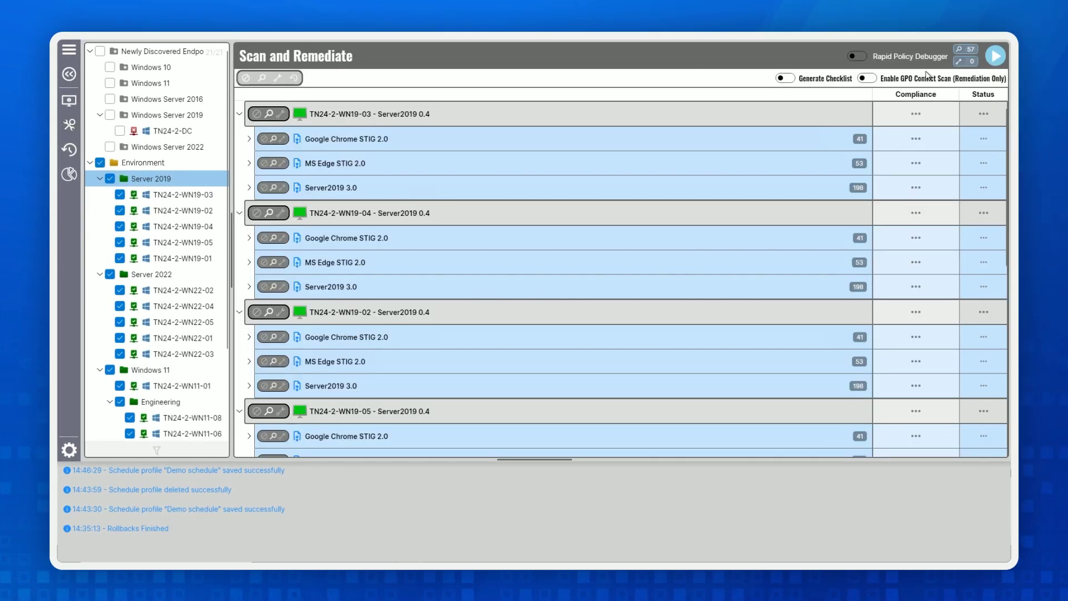
click(182, 385)
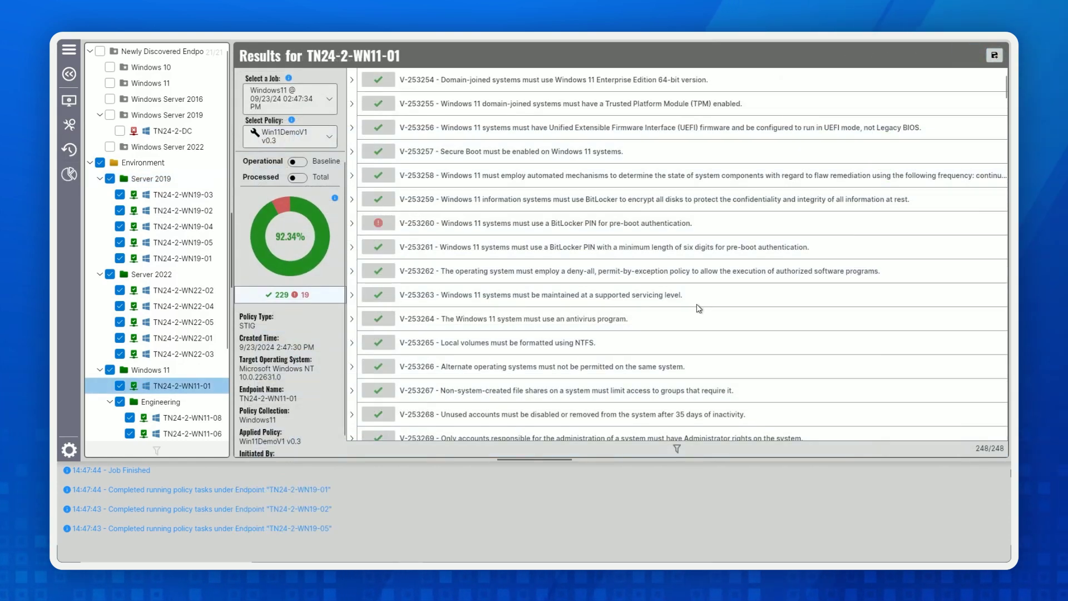
scroll(637, 338, down, 9)
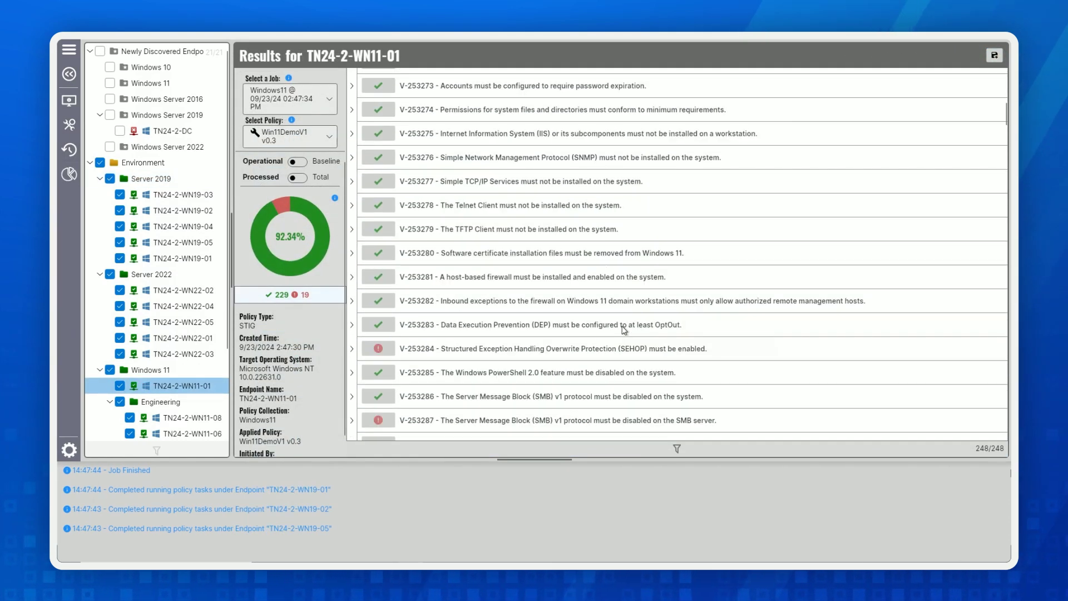
Generate a consolidated ARF/ASR report for the Environment group and open the ARFASR folder in Reports.
right_click(149, 163)
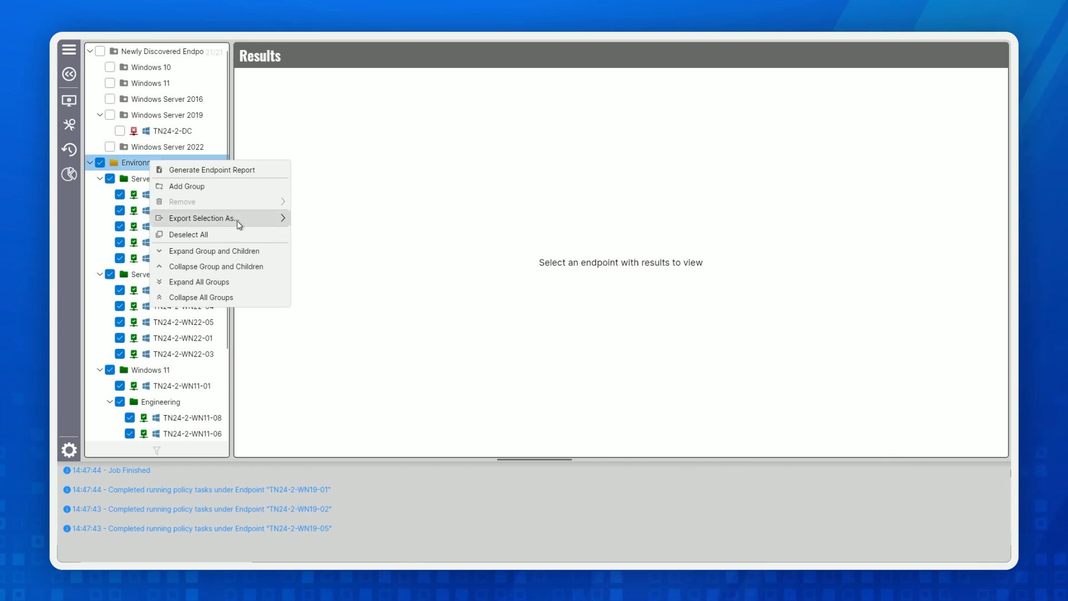
mouse_move(239, 224)
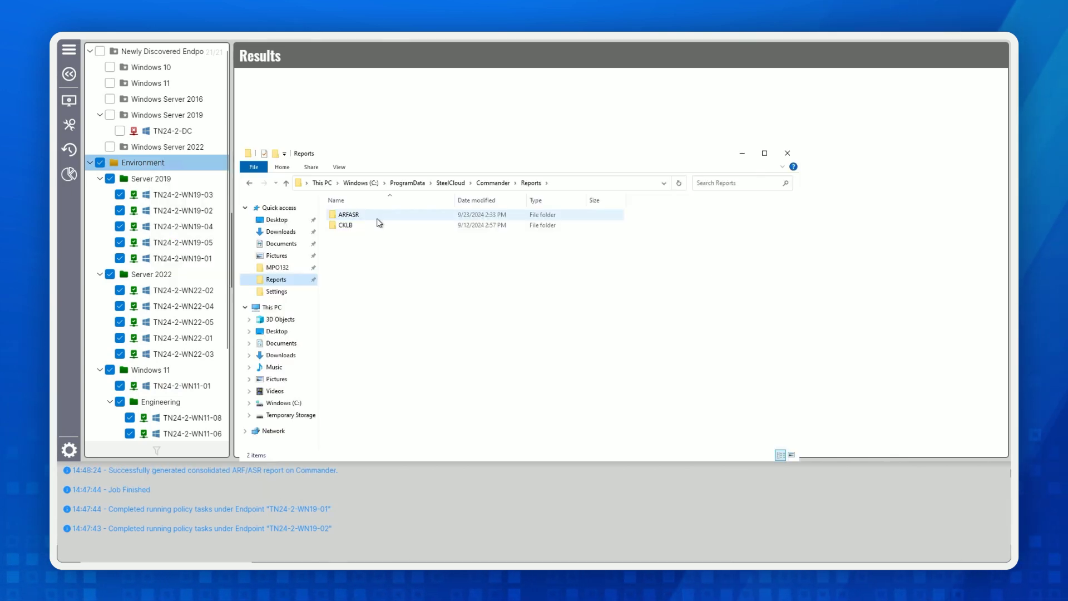
double_click(376, 217)
double_click(377, 217)
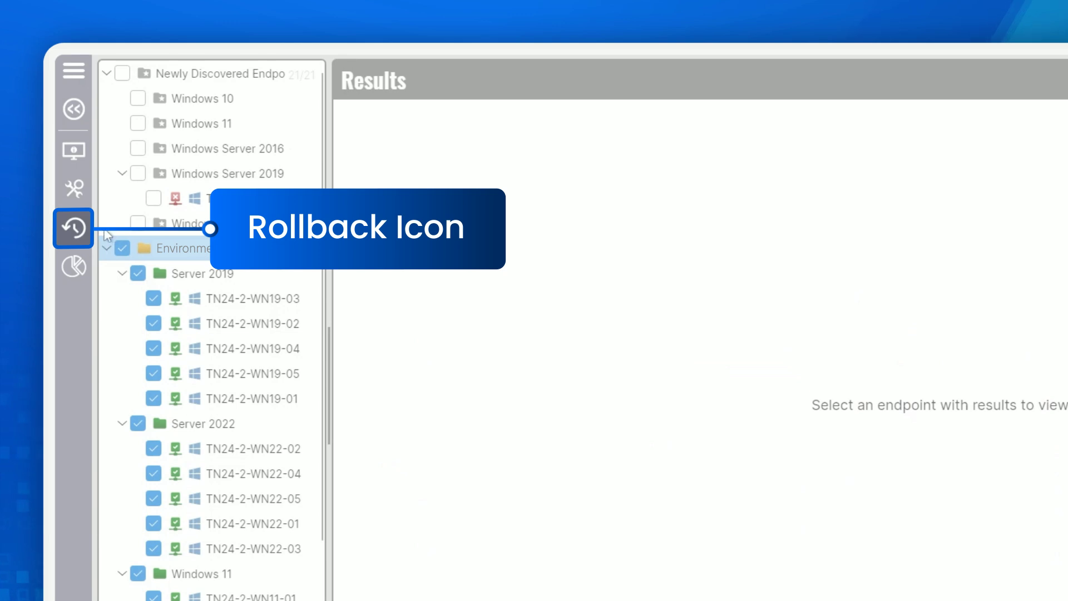
Select all available Environment endpoints for rollback and start their selected rollbacks.
click(73, 228)
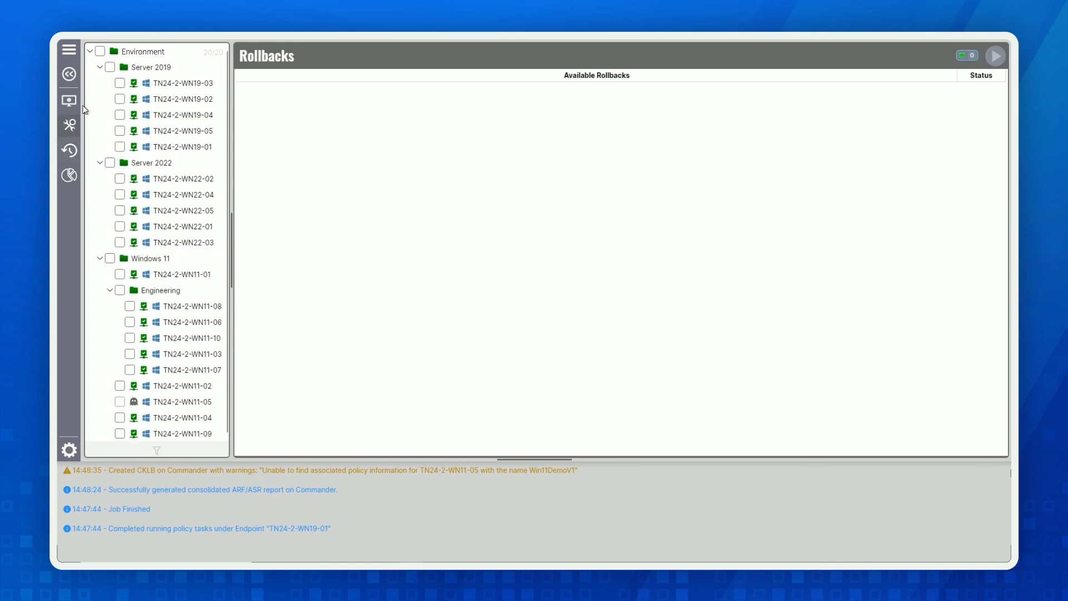
click(100, 51)
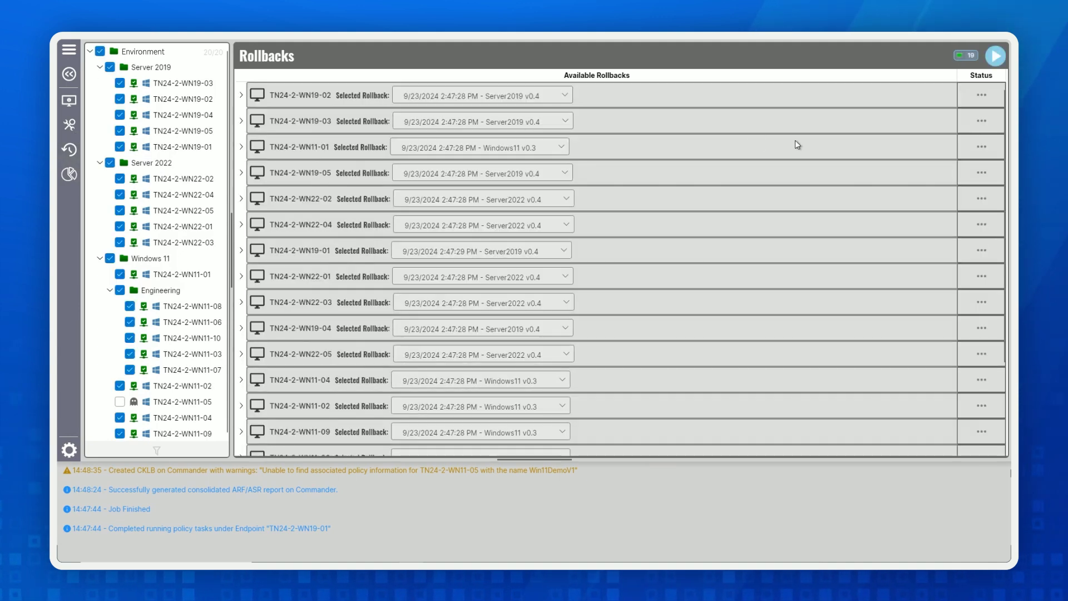
click(996, 58)
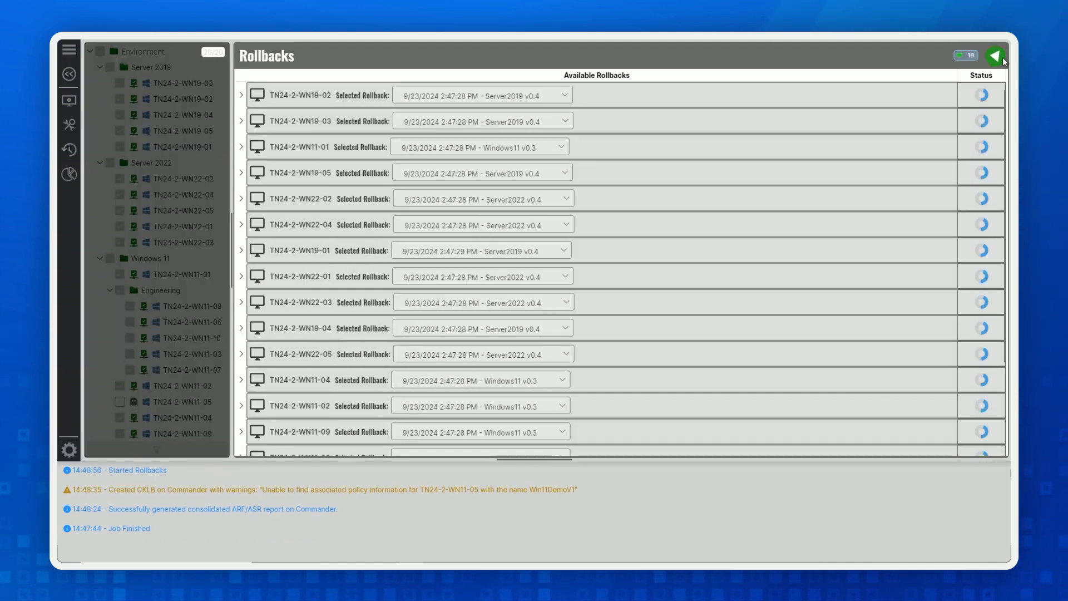